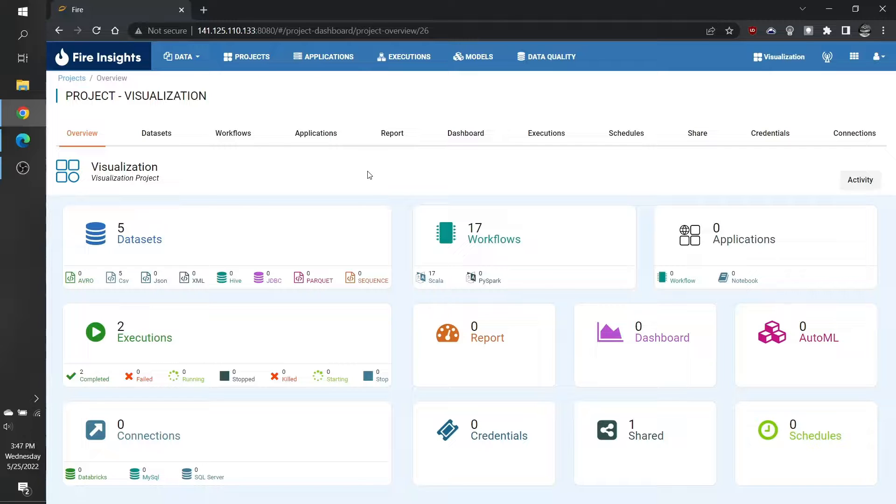
# Create a new report in the Visualization project, name it "Report Zero", and leave its category and description blank
pyautogui.click(394, 137)
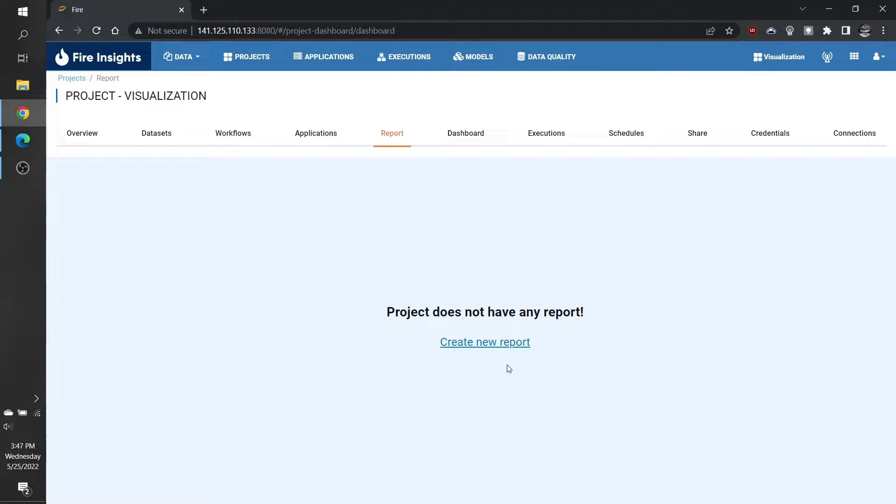
pyautogui.click(491, 346)
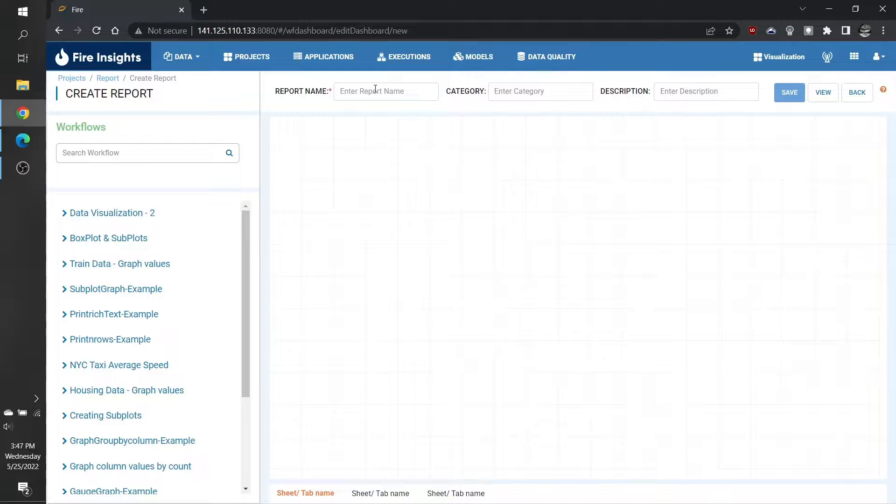
pyautogui.click(417, 91)
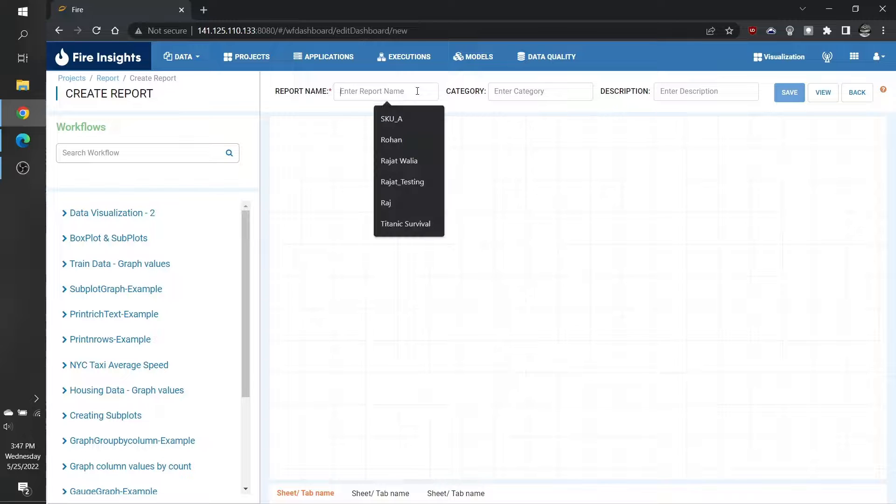
pyautogui.write('Report')
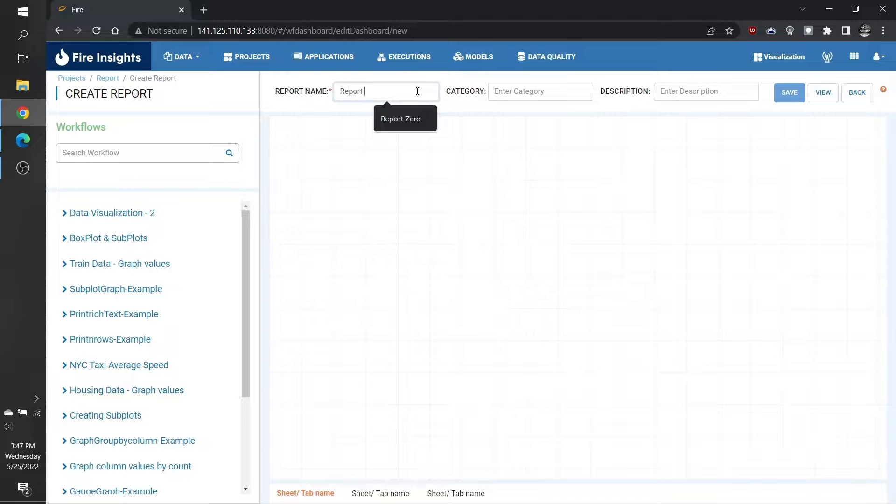
pyautogui.press('Down')
pyautogui.press('Return')
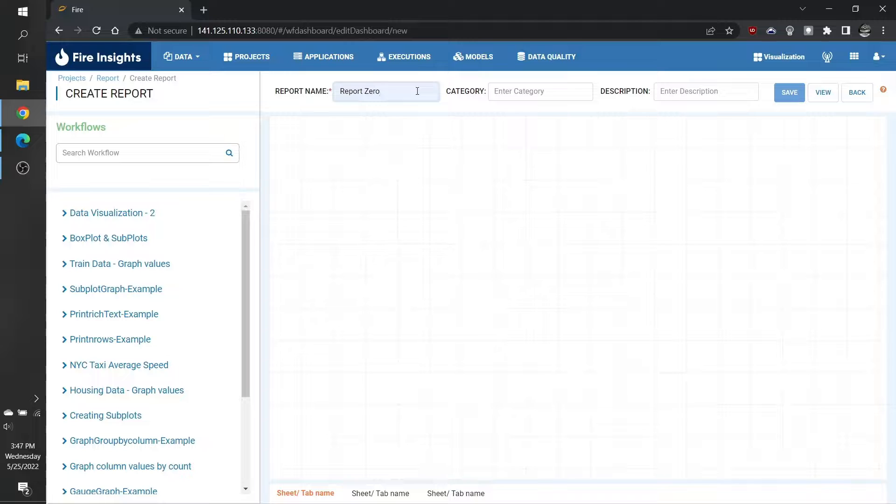
pyautogui.click(553, 93)
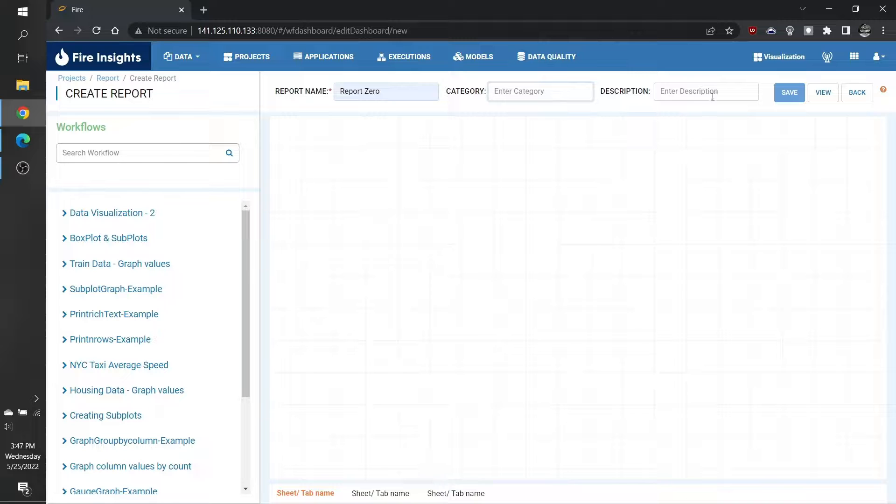
pyautogui.click(726, 92)
pyautogui.click(624, 113)
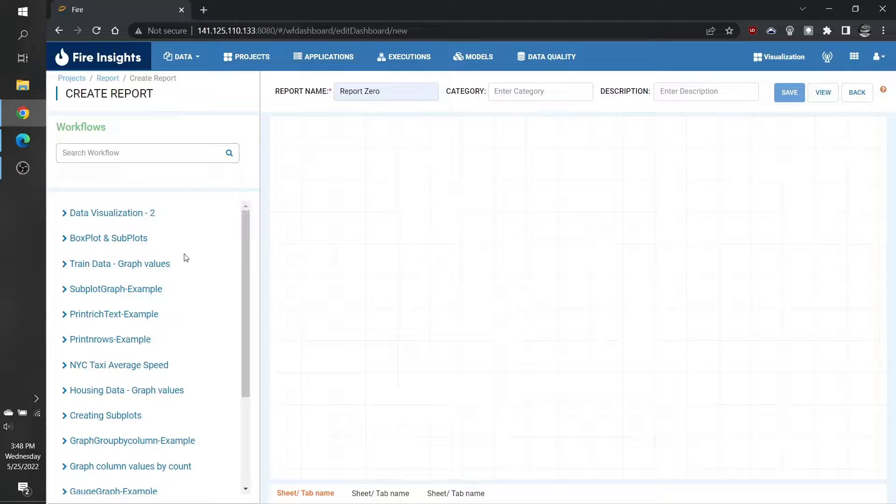
# Add the PRINCE DISTRIBUTION, Graph SubPlots and BoxPlot nodes from the BoxPlot & SubPlots workflow to the report canvas
pyautogui.scroll(-3, 191, 272)
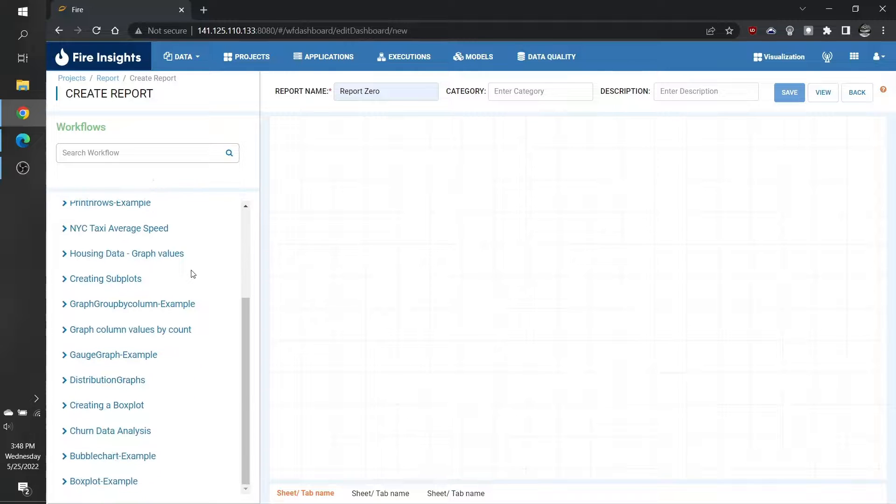
pyautogui.scroll(2, 193, 274)
pyautogui.scroll(2, 193, 274)
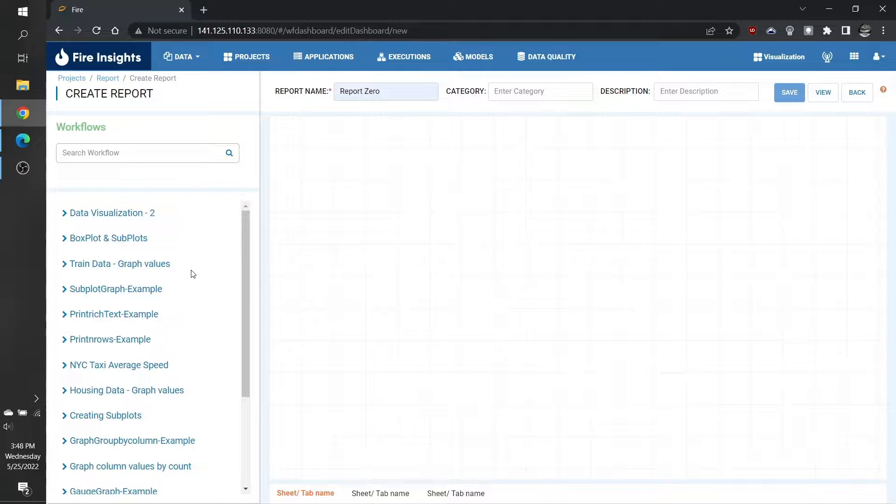
pyautogui.click(110, 241)
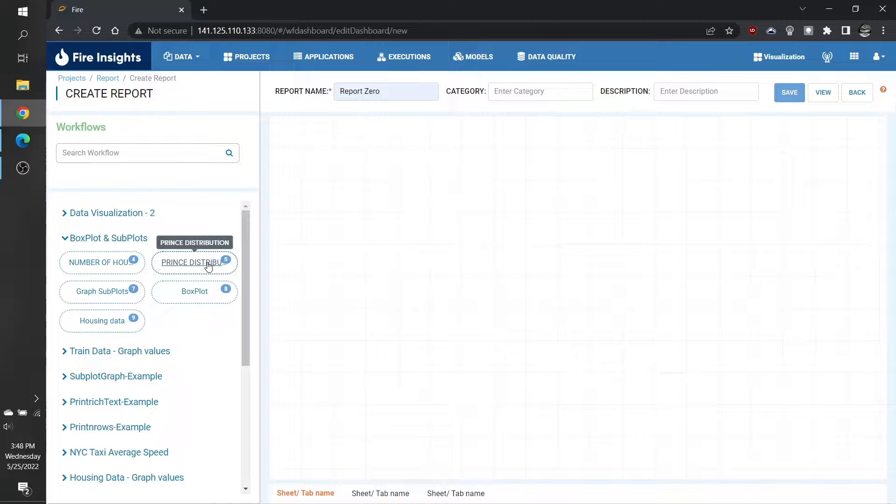
pyautogui.moveTo(209, 266); pyautogui.dragTo(359, 232)
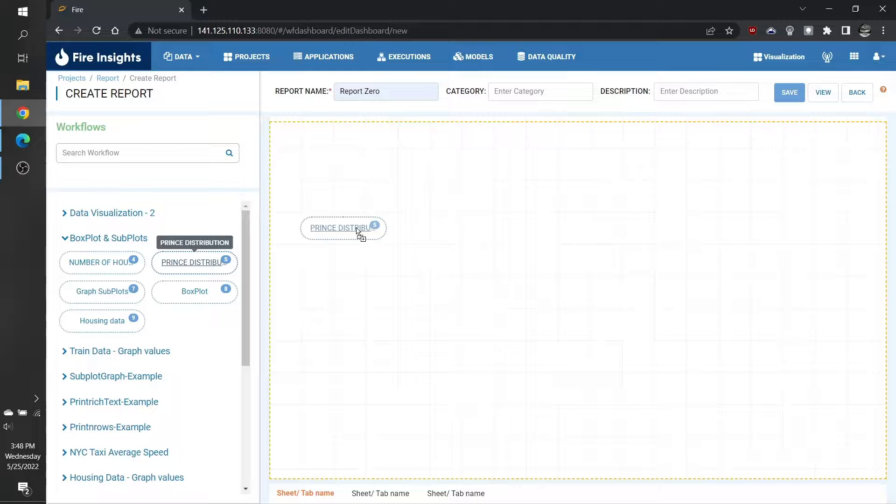
pyautogui.moveTo(358, 231); pyautogui.dragTo(358, 232)
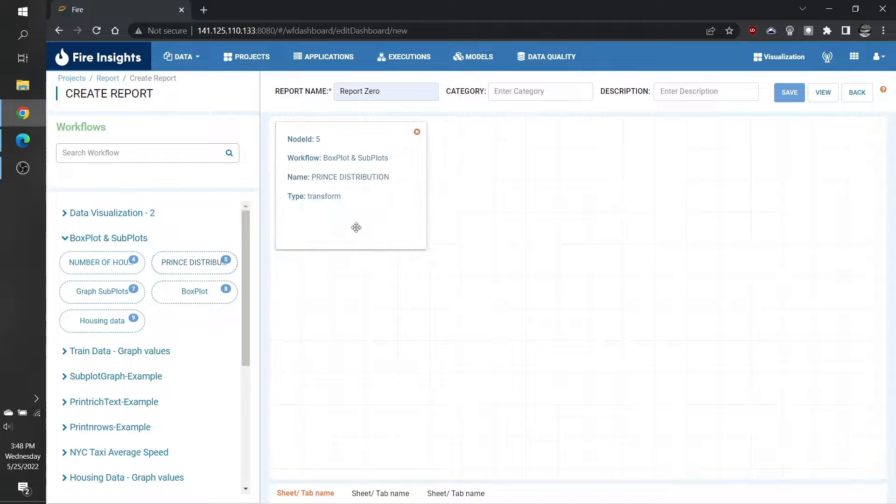
pyautogui.moveTo(94, 289); pyautogui.dragTo(449, 283)
pyautogui.moveTo(191, 290); pyautogui.dragTo(509, 307)
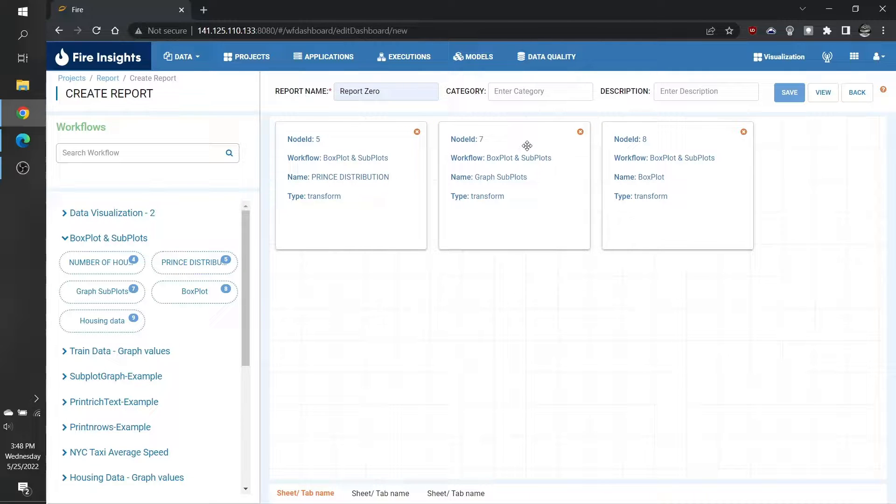
# Rearrange the report tiles into the order BoxPlot, Graph SubPlots, PRINCE DISTRIBUTION
pyautogui.moveTo(527, 145); pyautogui.dragTo(803, 186)
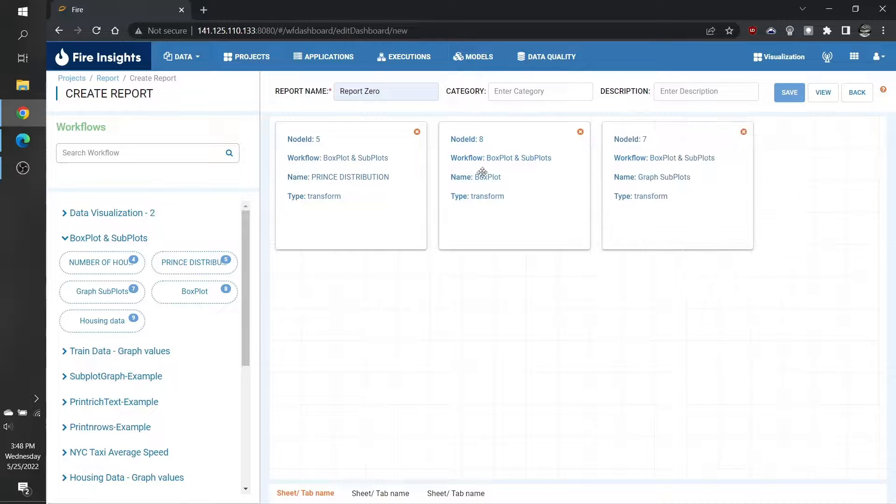
pyautogui.moveTo(373, 143); pyautogui.dragTo(604, 172)
pyautogui.moveTo(666, 134); pyautogui.dragTo(503, 161)
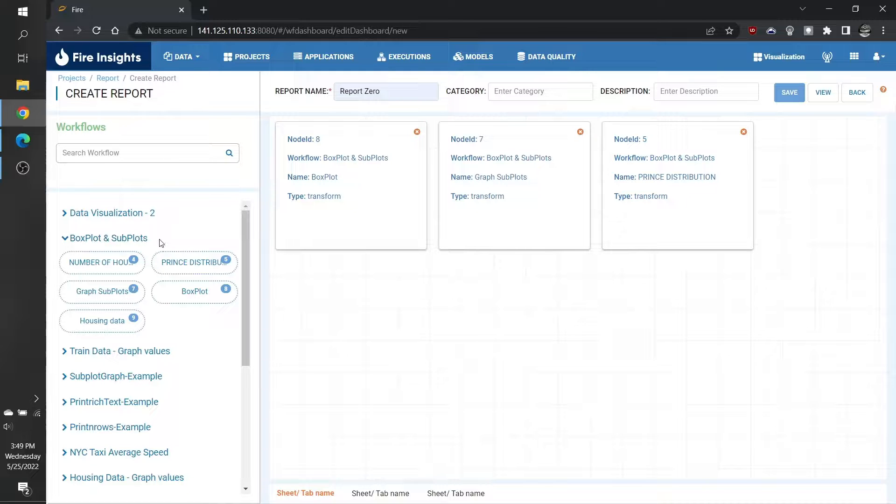
# Collapse BoxPlot & SubPlots and examine the nodes available in the Train Data - Graph values and SubplotGraph-Example workflows
pyautogui.click(141, 239)
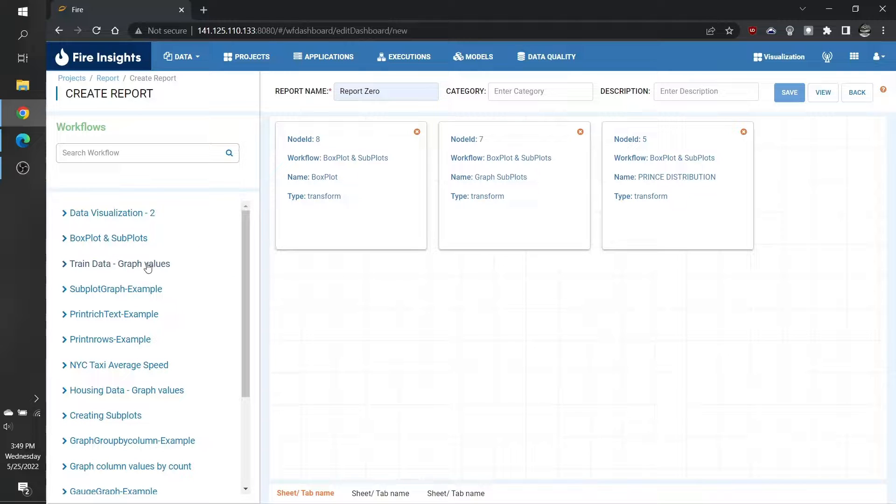
pyautogui.click(148, 265)
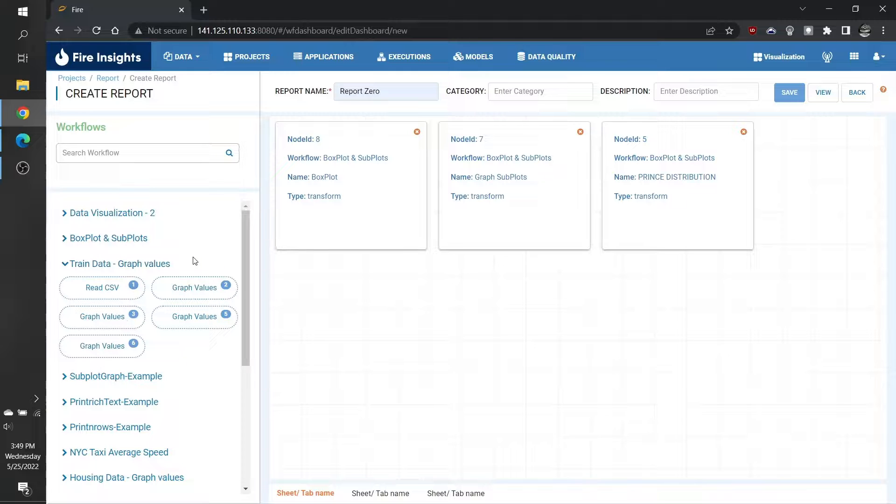
pyautogui.click(149, 265)
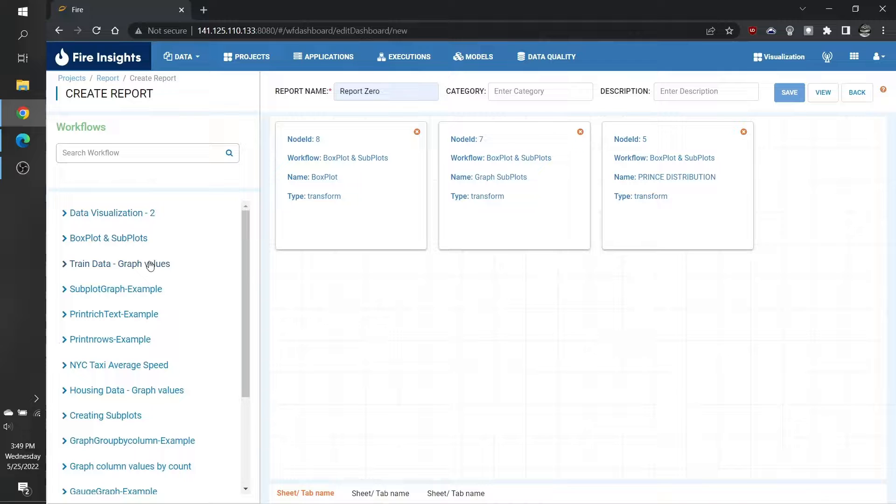
pyautogui.click(144, 289)
pyautogui.click(144, 291)
# Save the report, open it for viewing, and look through its charts
pyautogui.click(789, 95)
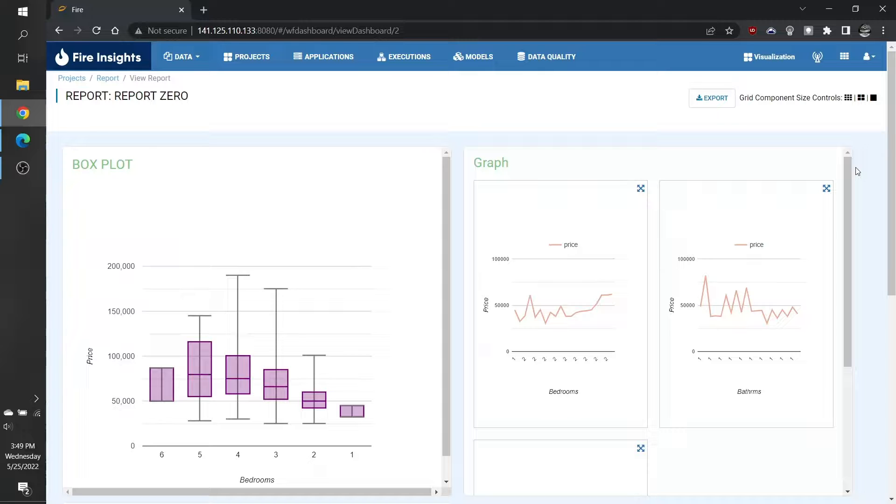
pyautogui.scroll(-1, 857, 171)
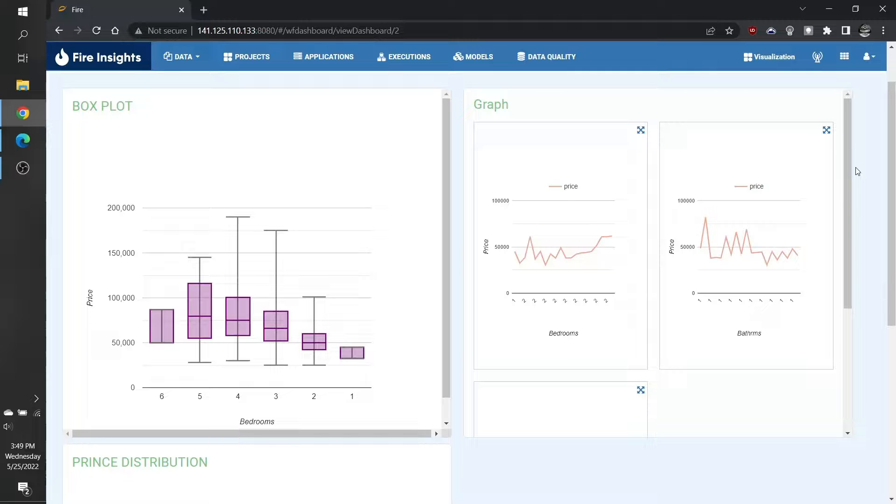
pyautogui.scroll(-7, 858, 172)
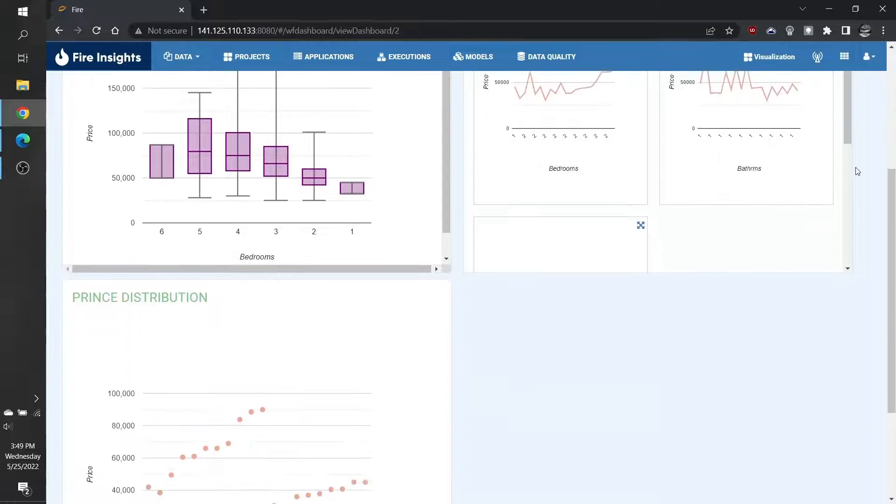
pyautogui.scroll(8, 857, 171)
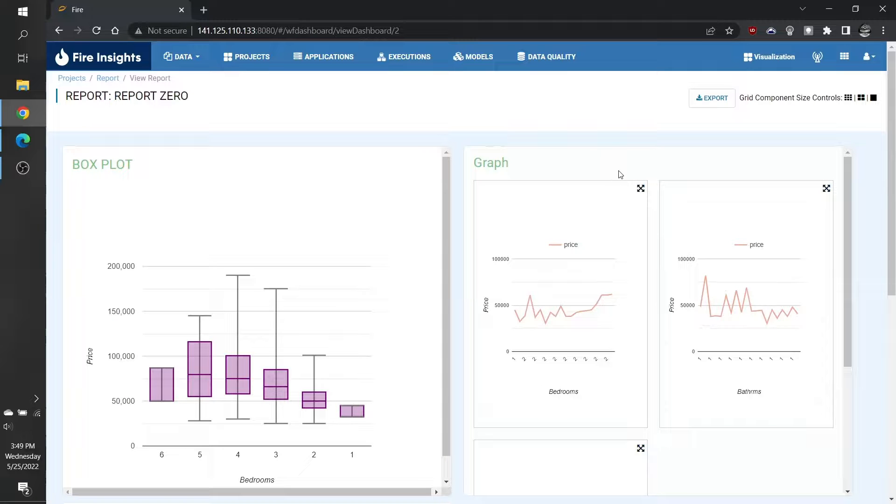
# View the price-by-bedrooms subplot enlarged, close it, and look through the remaining subplots of the Graph tile
pyautogui.click(640, 188)
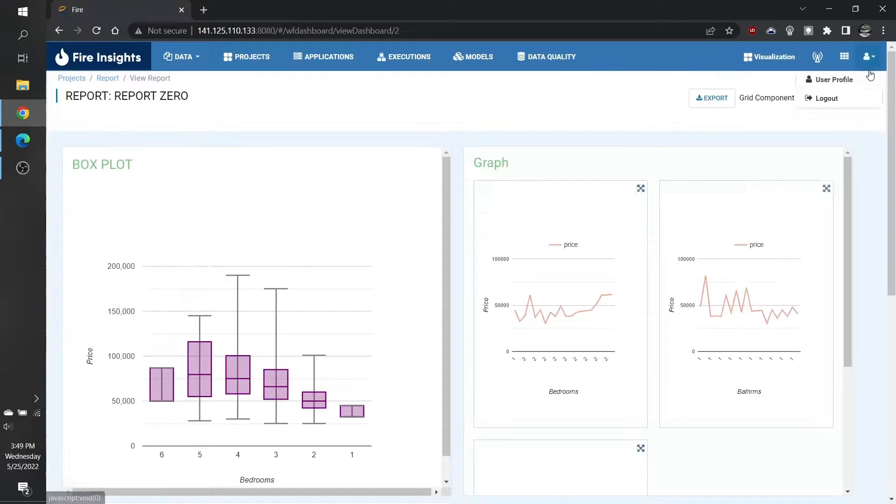
pyautogui.click(871, 69)
pyautogui.scroll(-4, 735, 266)
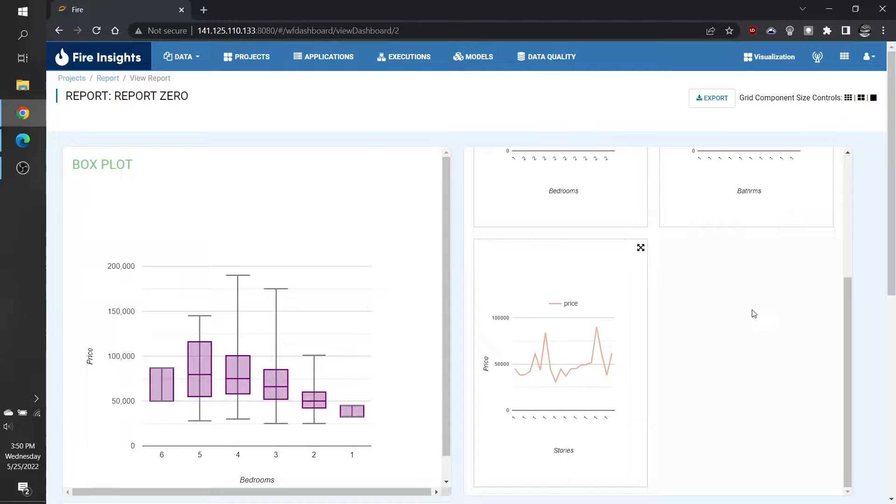
pyautogui.scroll(4, 753, 312)
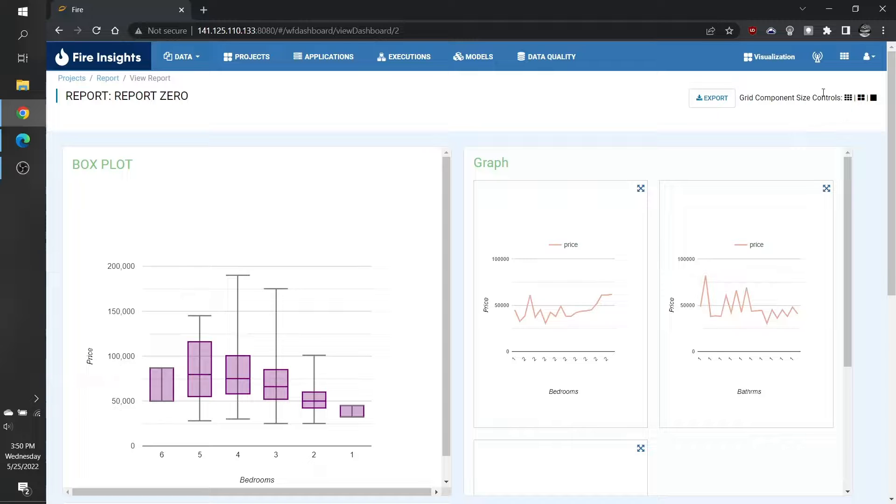
# Start exporting the report as a PDF file and cancel the save
pyautogui.click(719, 101)
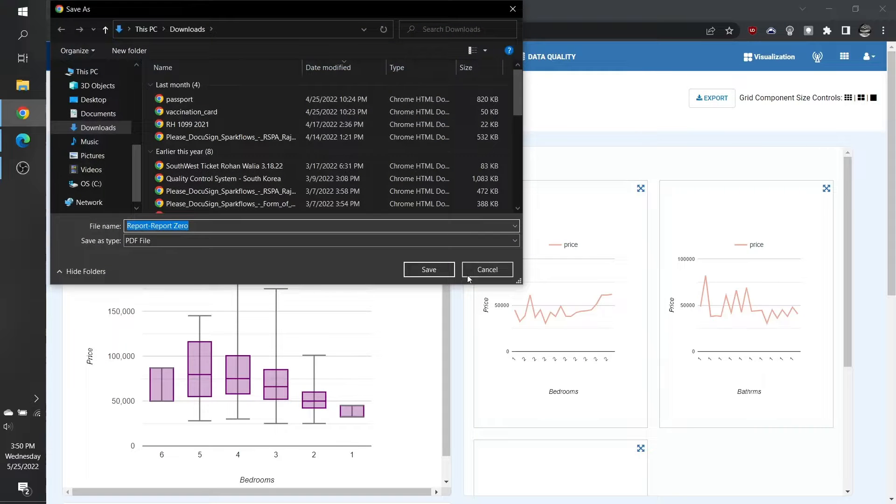
pyautogui.click(489, 272)
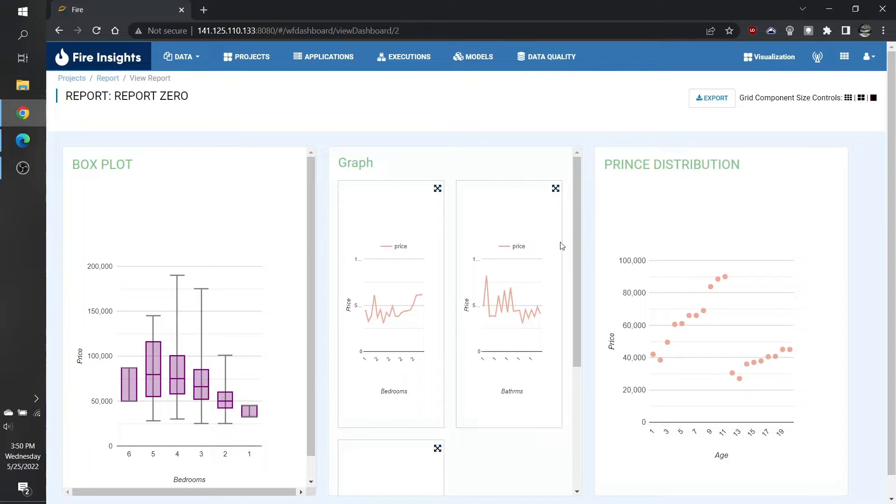
# Compare the report in three-column, two-column and single-column grid layouts, ending on the single-column one, and review its charts
pyautogui.scroll(-1, 864, 206)
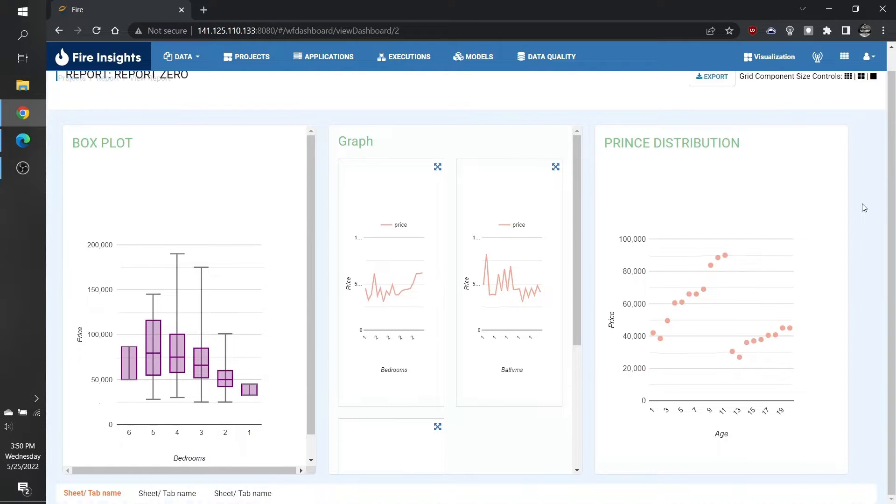
pyautogui.scroll(1, 863, 205)
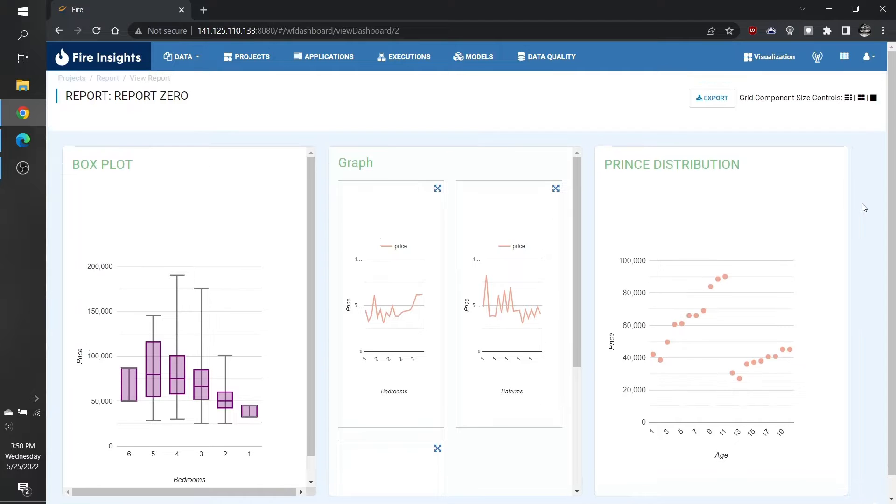
pyautogui.click(861, 100)
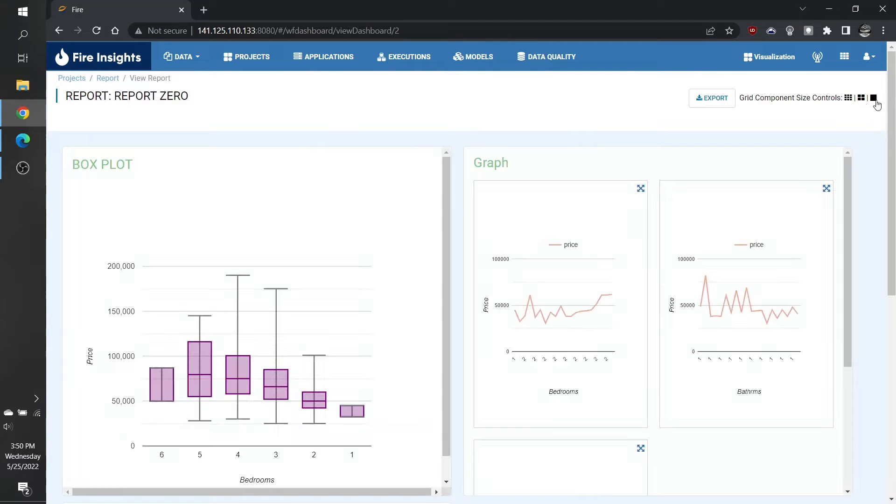
pyautogui.click(873, 98)
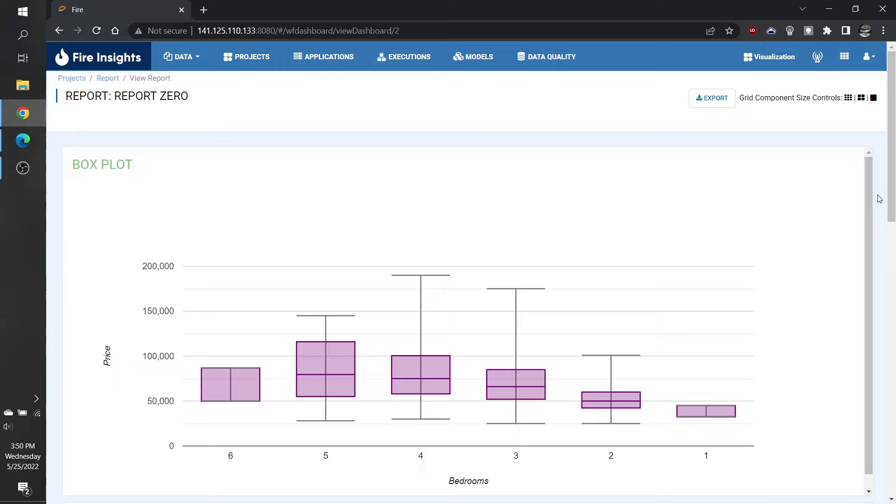
pyautogui.scroll(-10, 879, 199)
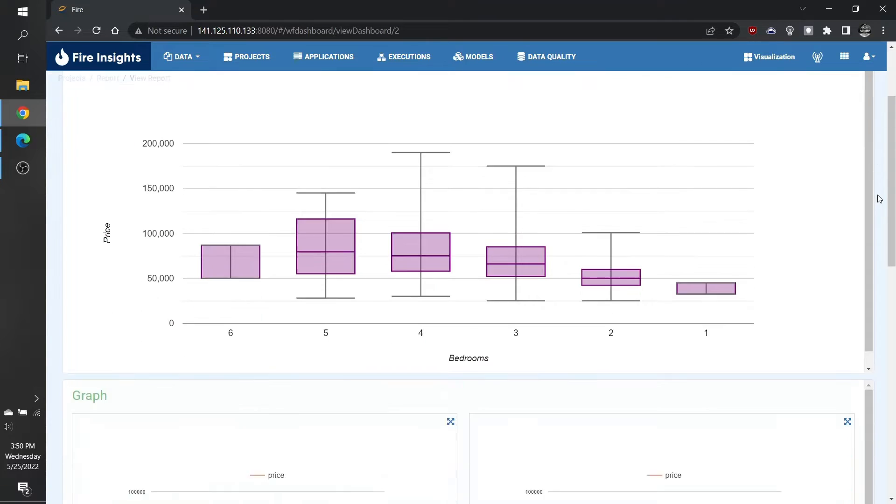
pyautogui.scroll(-2, 879, 198)
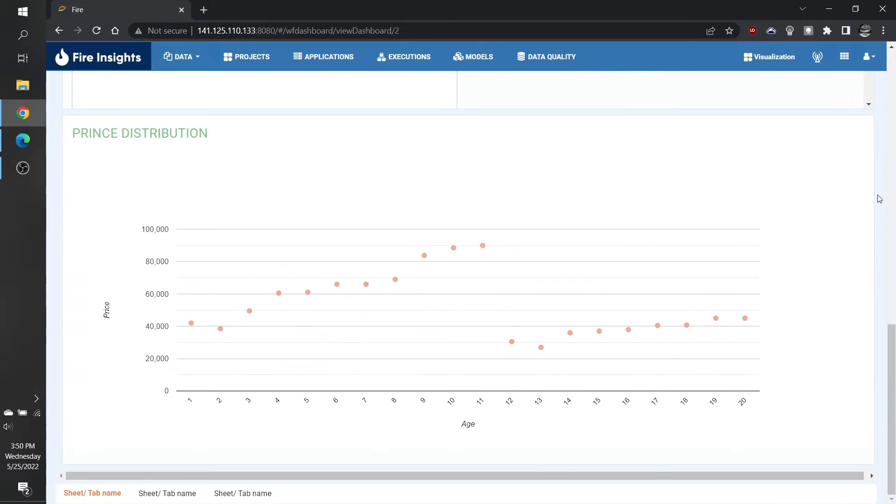
pyautogui.scroll(9, 879, 199)
pyautogui.scroll(7, 879, 199)
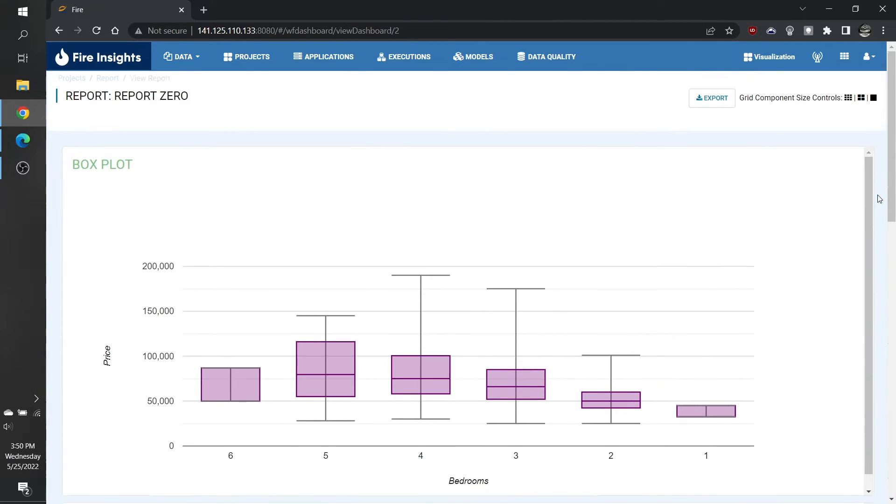